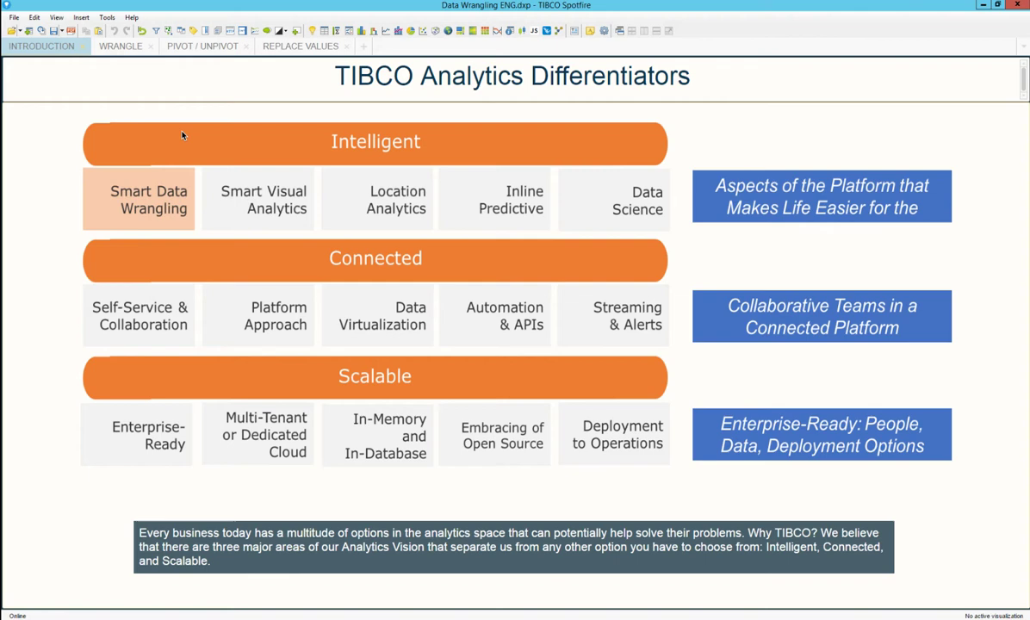
Step: On the Wrangle page, change the PRSTY column's data type from String to Real
click(125, 48)
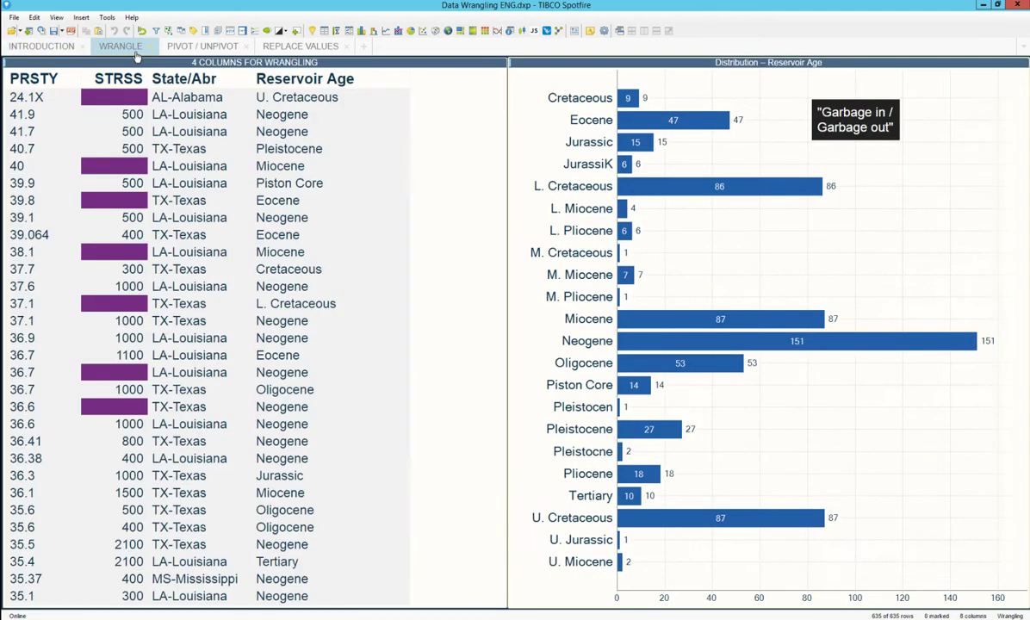
click(181, 31)
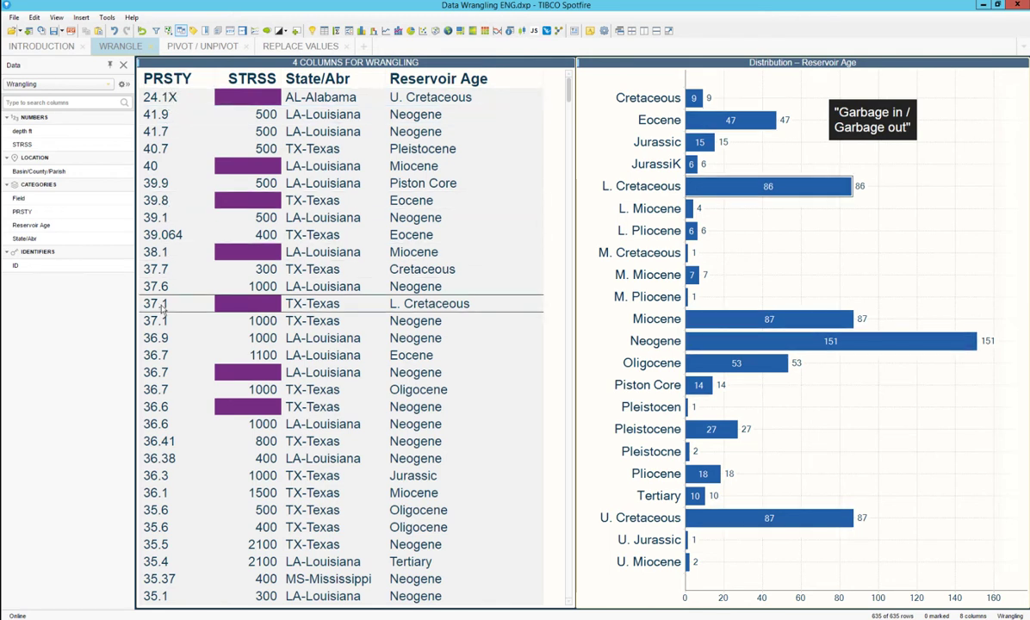
drag(86, 212, 125, 132)
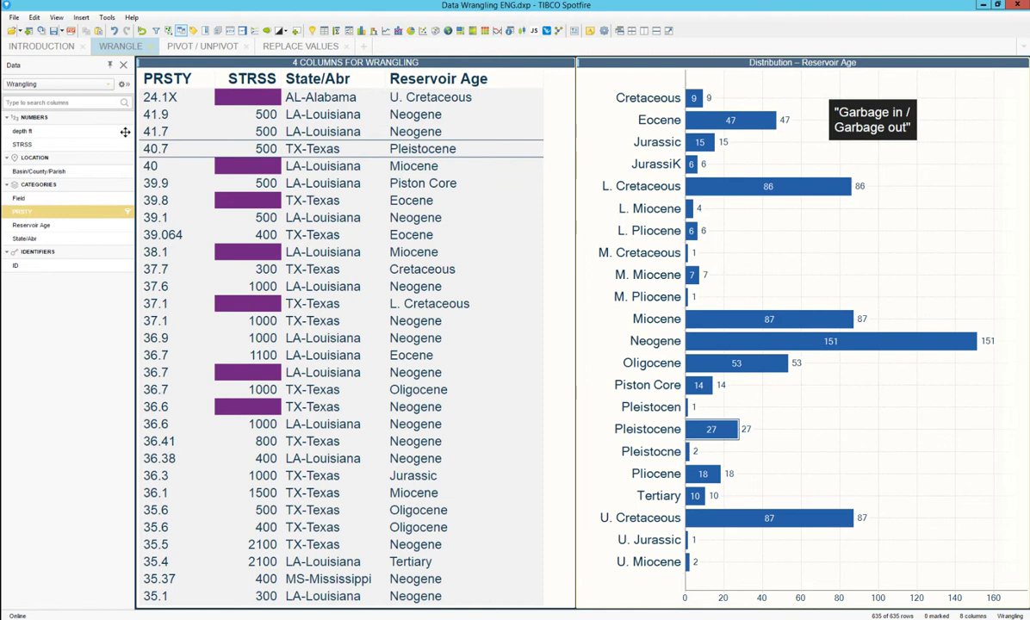
click(124, 85)
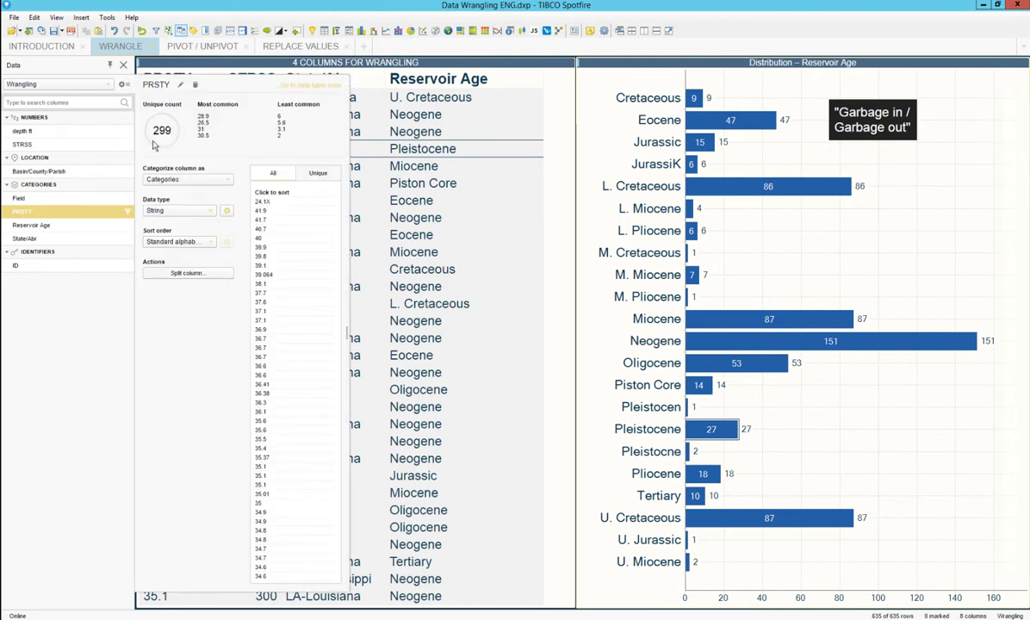
click(200, 214)
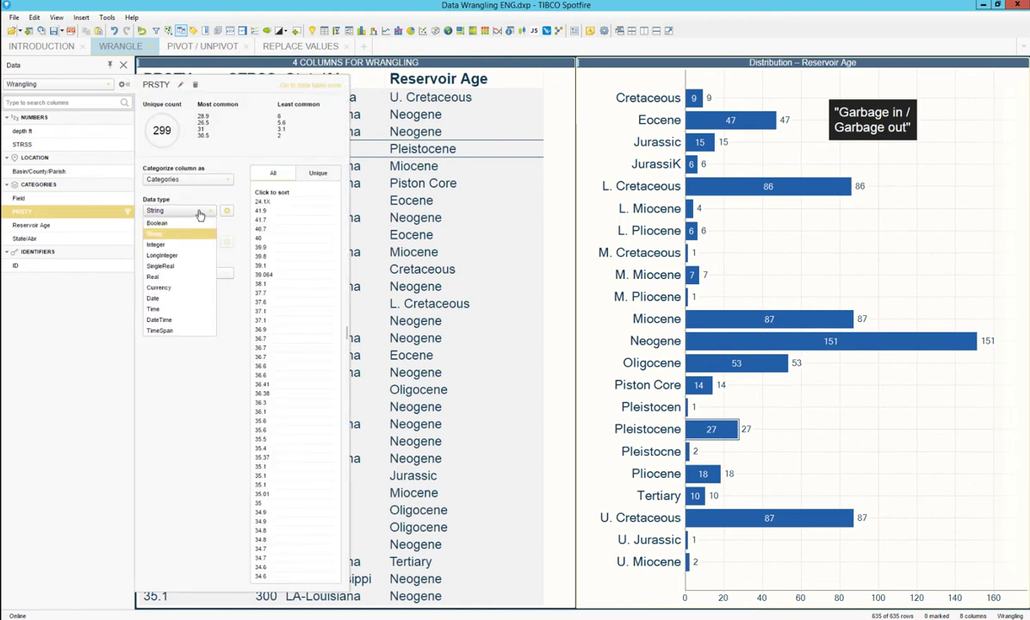
click(177, 277)
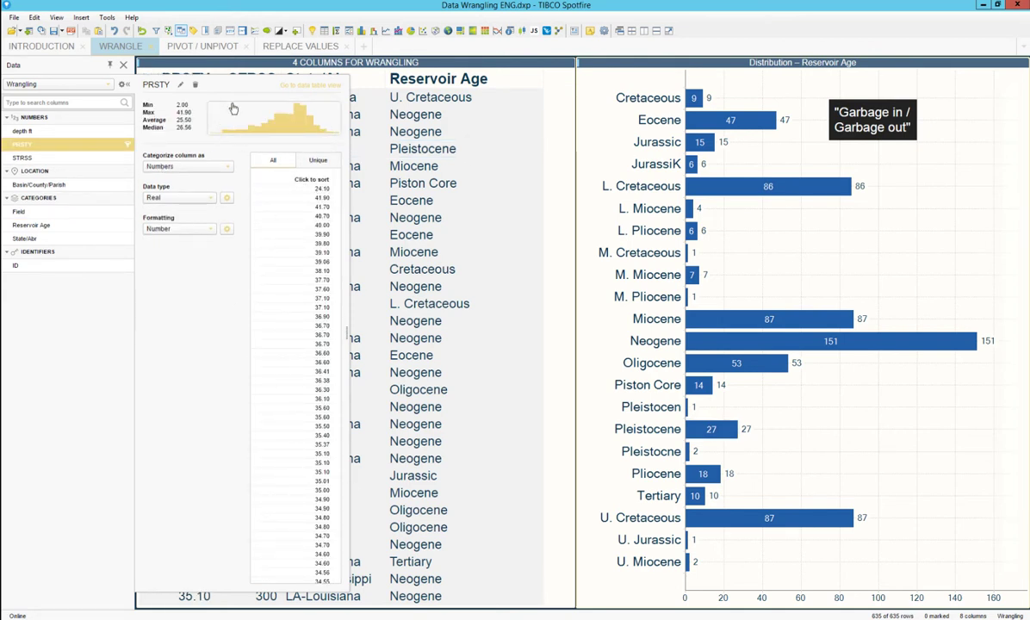
click(118, 84)
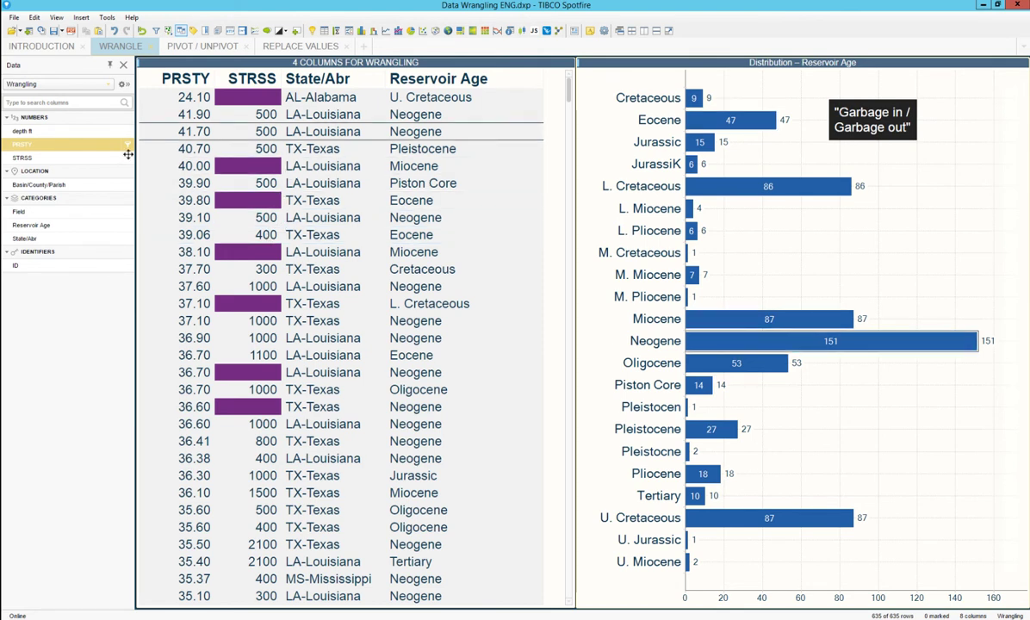
Step: Set the STRSS column to replace empty values with the specific value 0
click(83, 157)
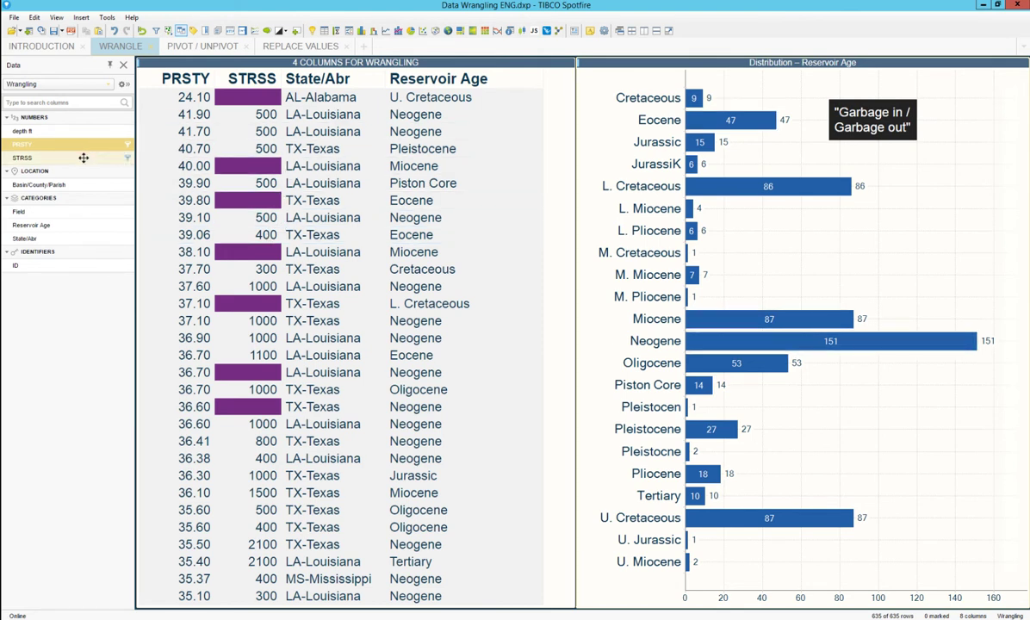
click(126, 84)
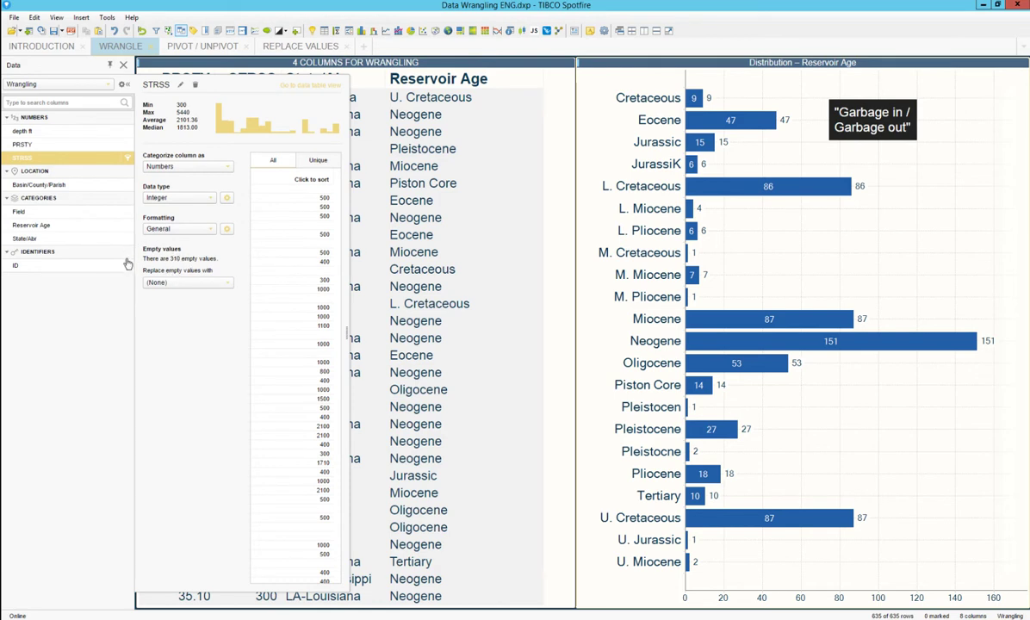
click(180, 285)
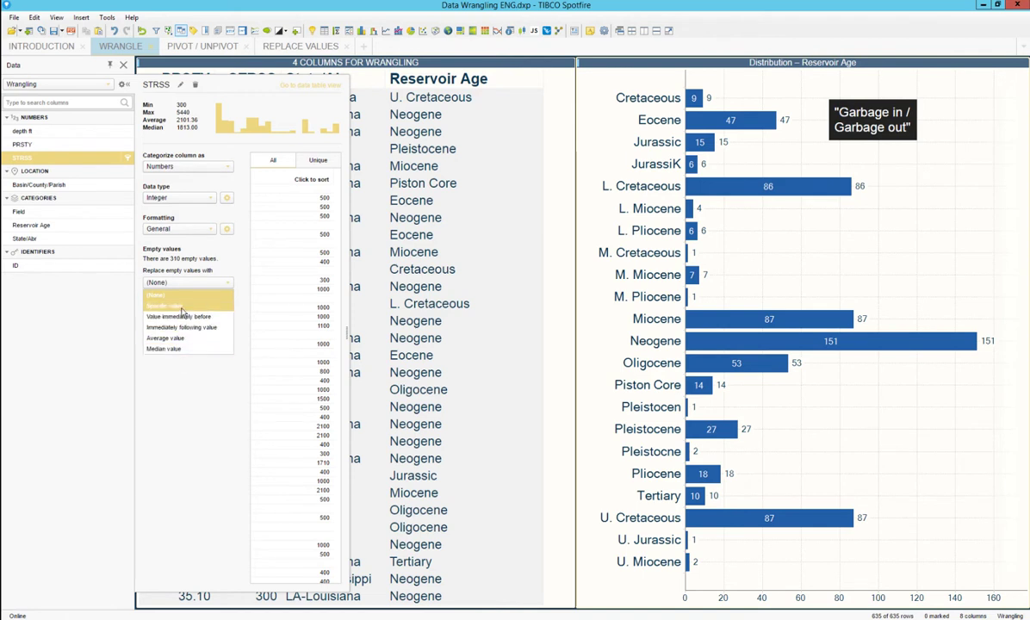
click(172, 306)
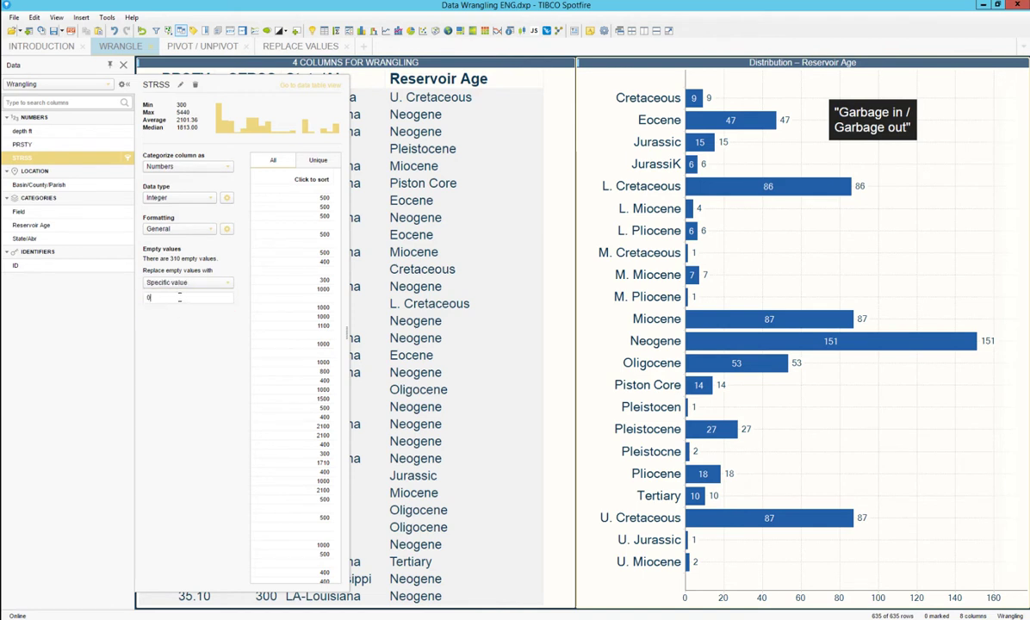
click(126, 84)
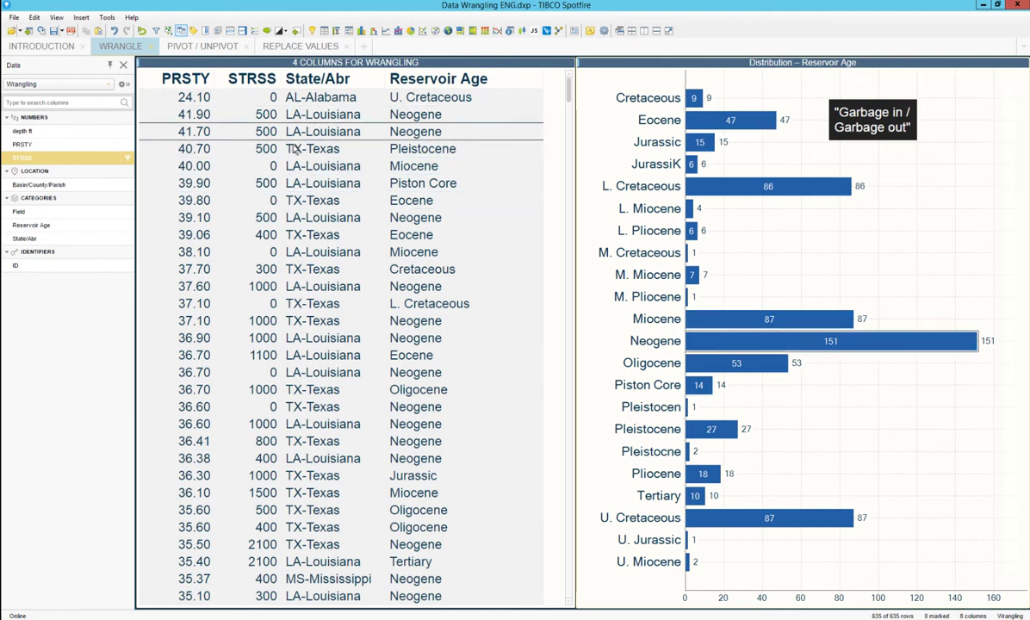
Step: Split State/Abr on the '-' separator into two new columns, then clear the marked rows
click(46, 240)
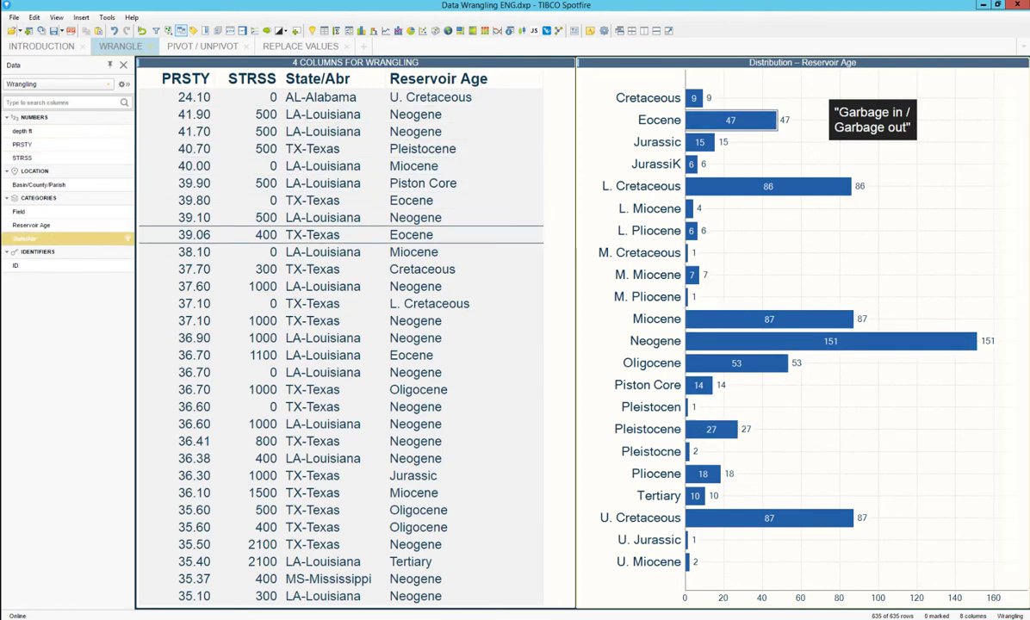
click(128, 87)
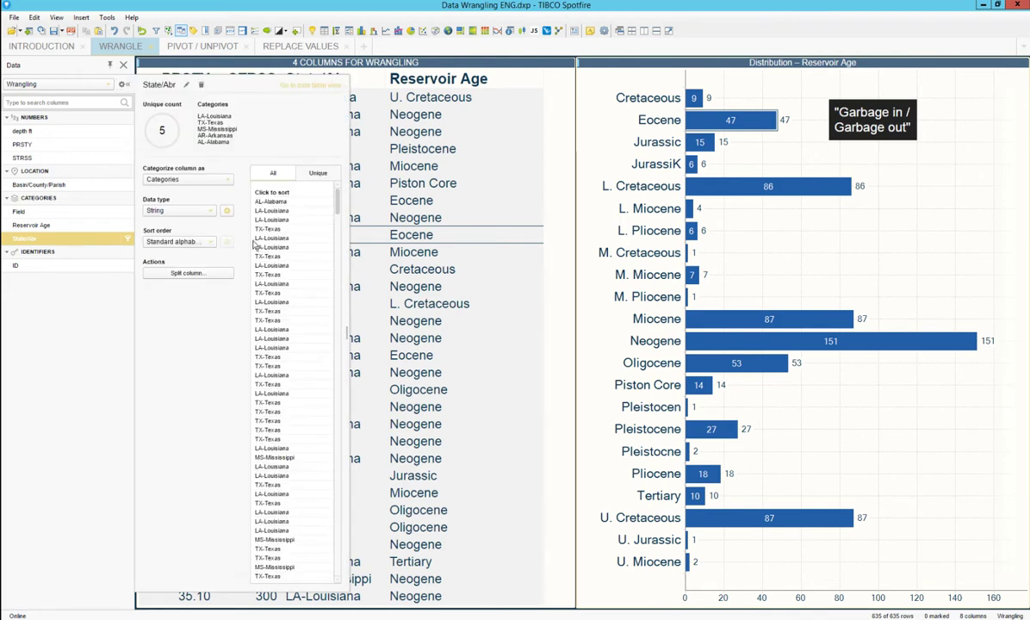
click(186, 274)
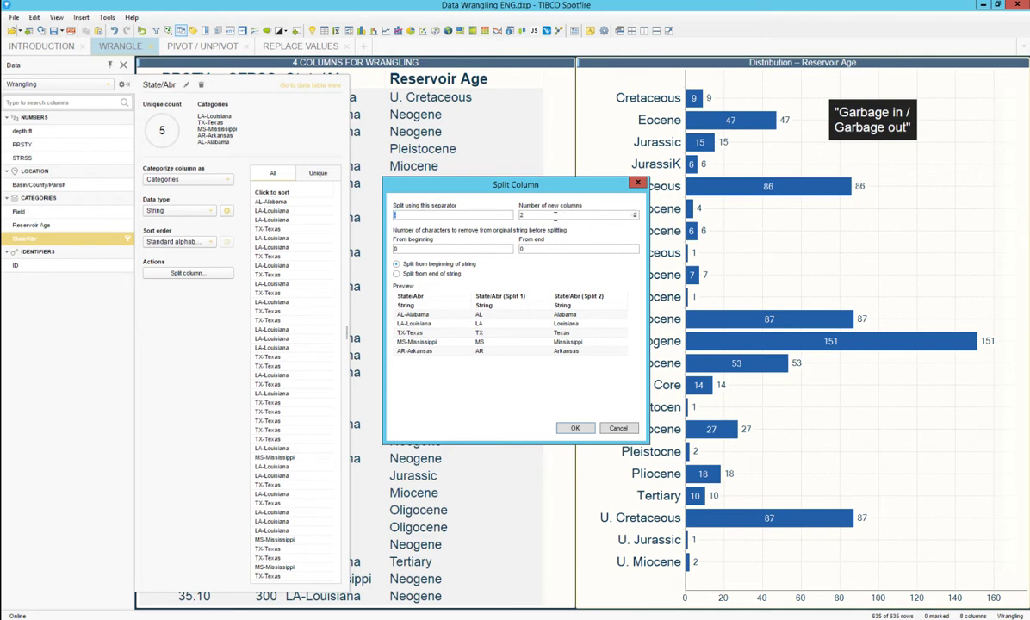
key(Tab)
click(576, 429)
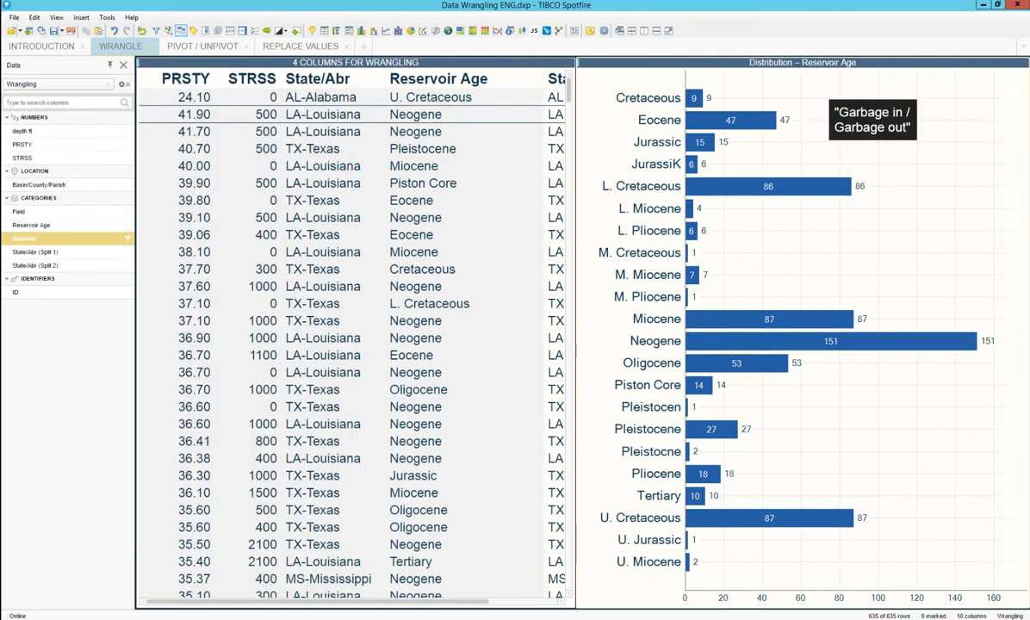
drag(435, 597, 435, 606)
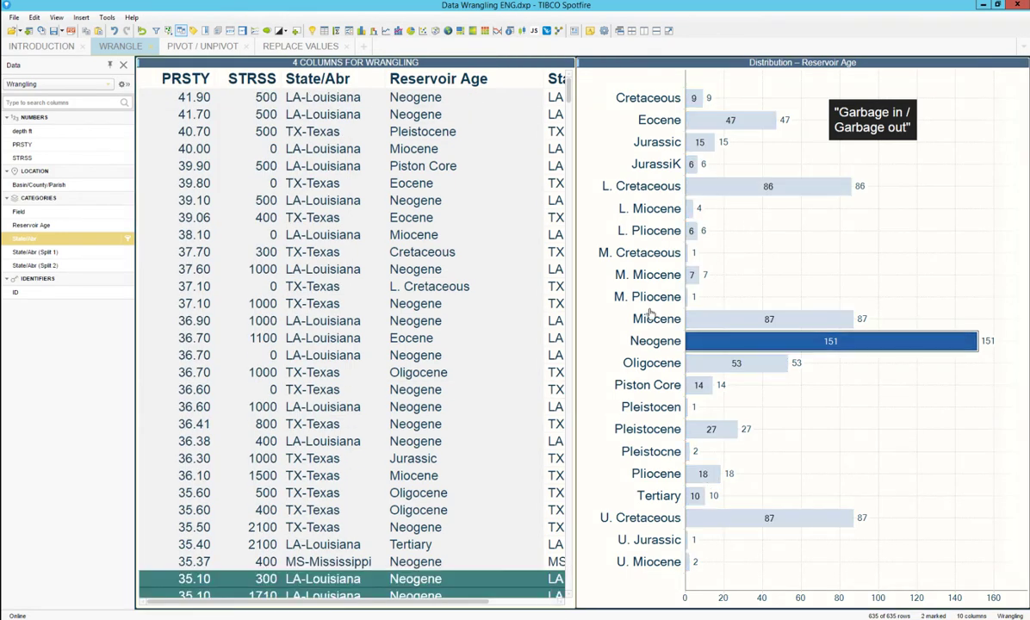
click(737, 172)
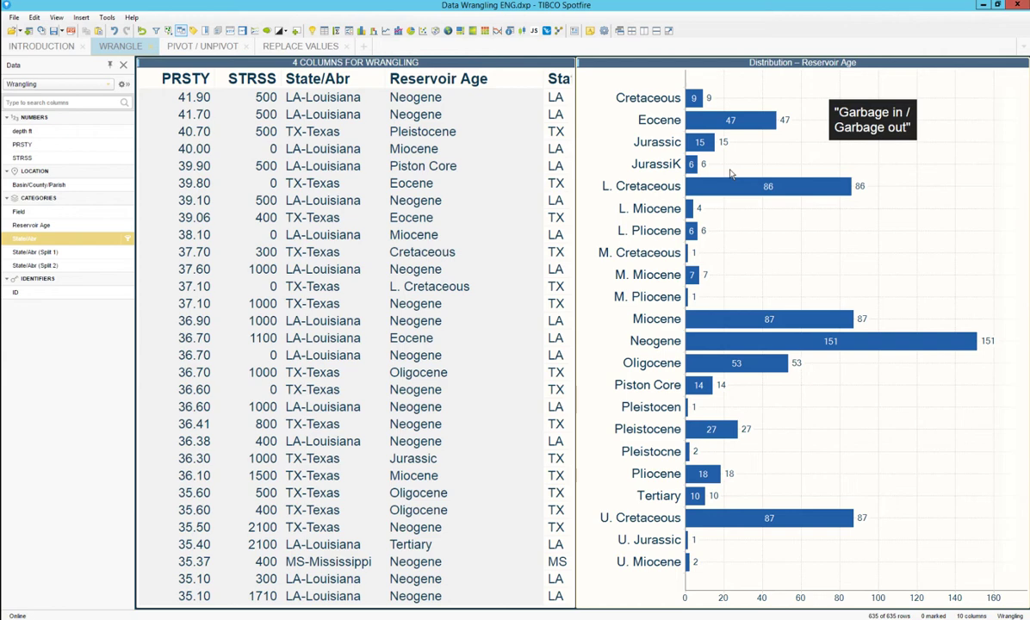
Step: Group the marked Jurassic and JurassiK age bars into one category named Jurassic
drag(730, 175, 639, 129)
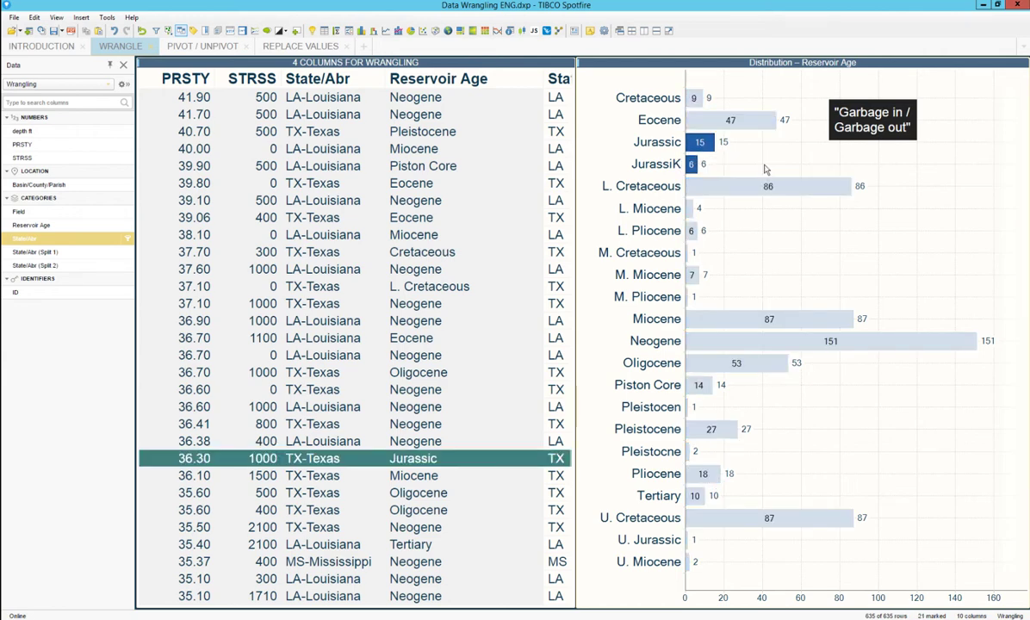
right_click(713, 145)
click(733, 162)
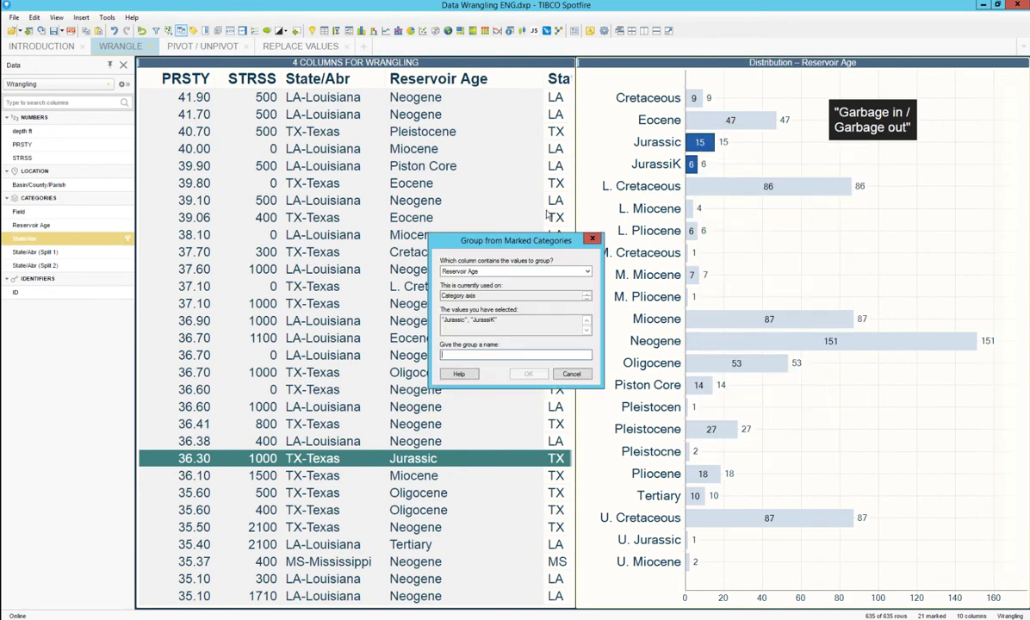
double_click(456, 321)
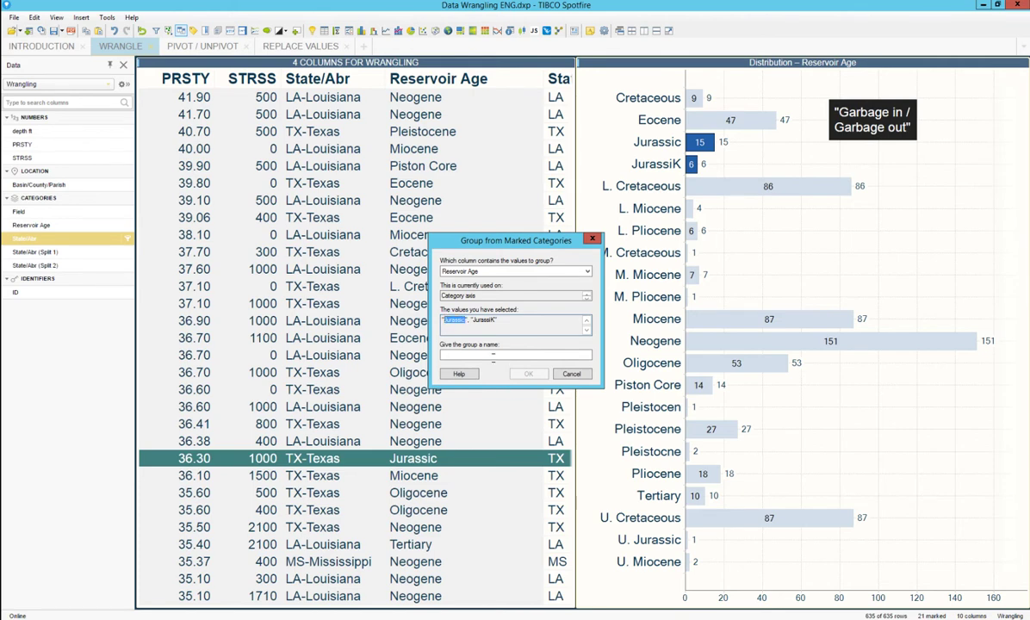
click(493, 355)
text(Jurassic)
click(528, 374)
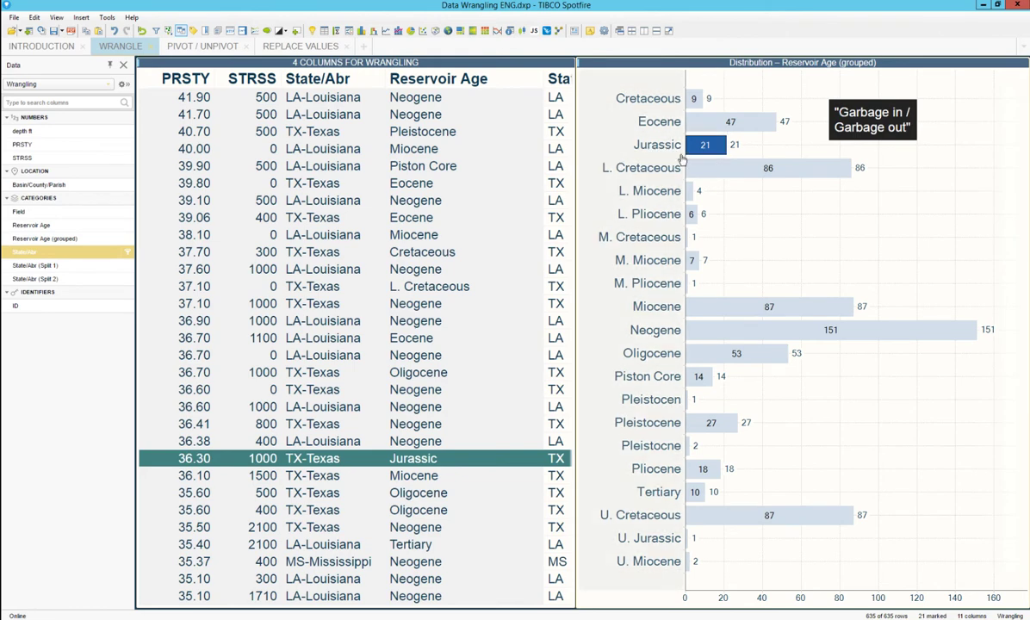
Step: On the Pivot/Unpivot page, unpivot the Q1 to Q4 columns
click(204, 47)
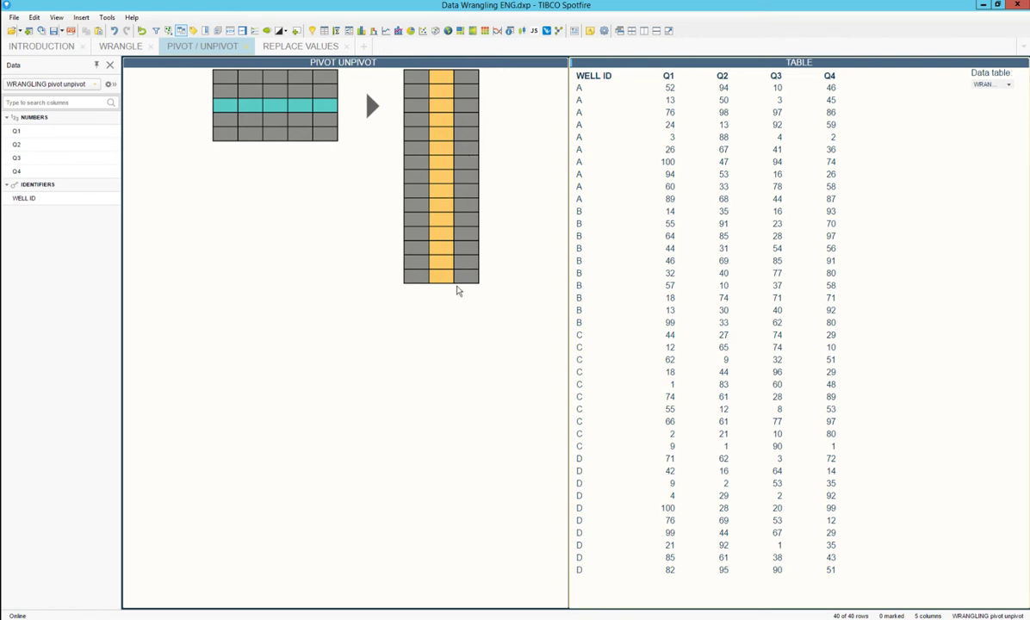
click(81, 131)
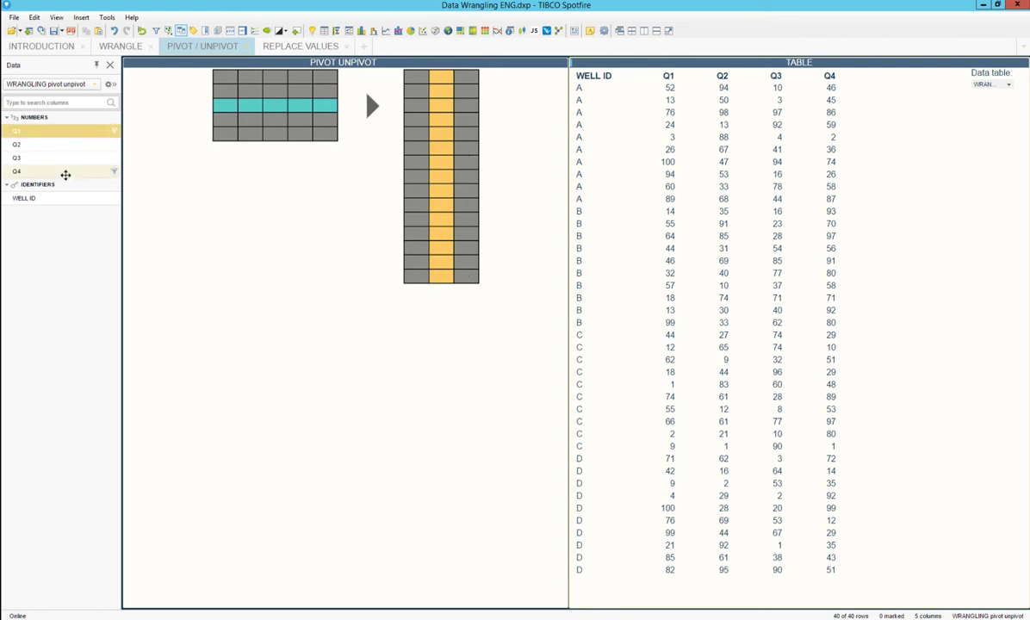
shift+click(65, 172)
right_click(67, 170)
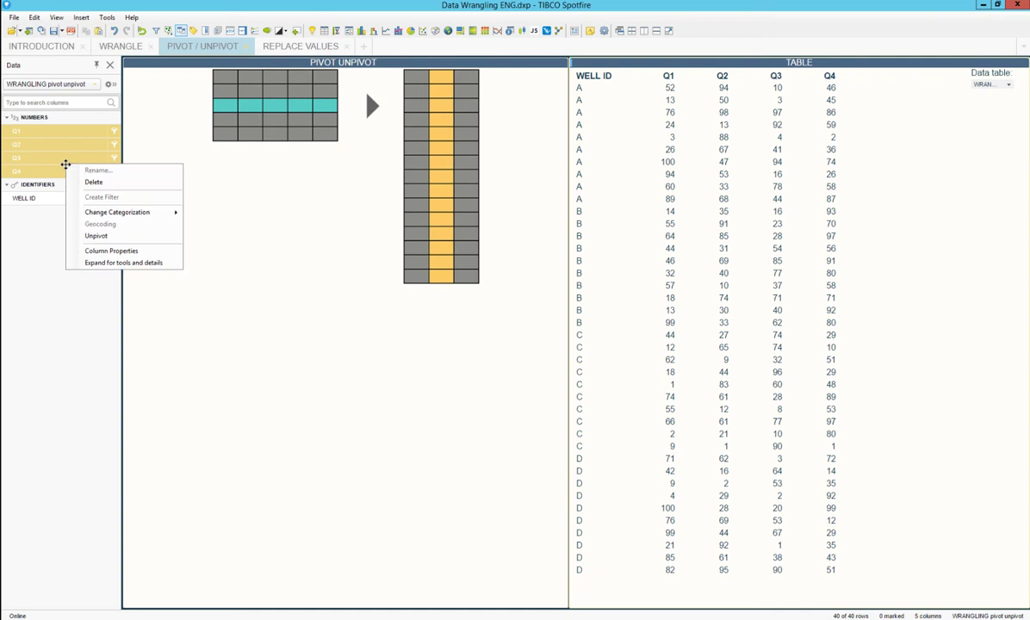
click(104, 236)
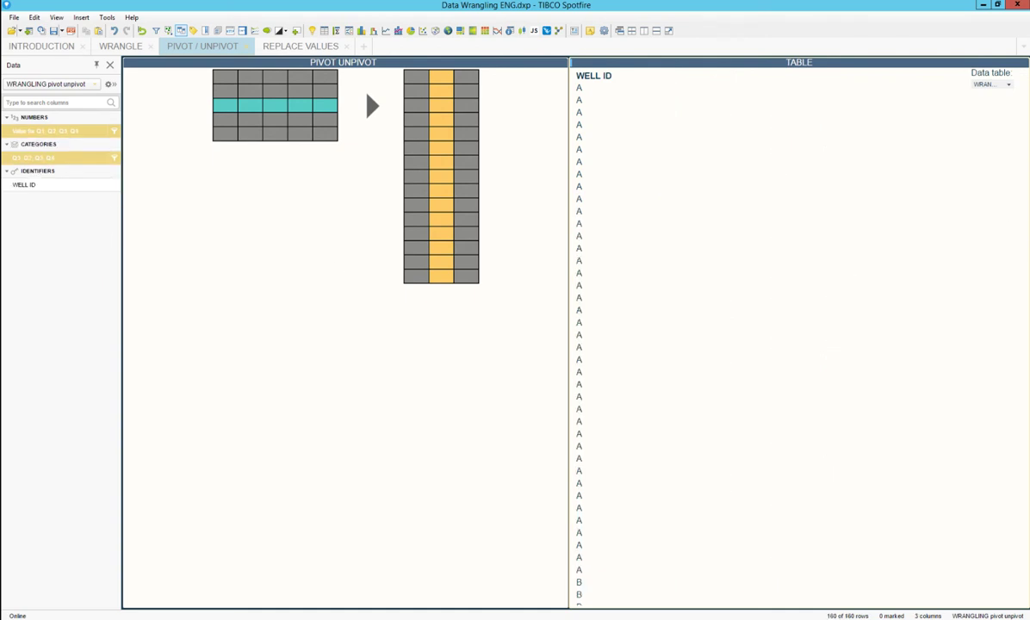
Step: Add the unpivoted category and value columns to the table, and insert a PRSTY by State/Abr line chart
click(1006, 85)
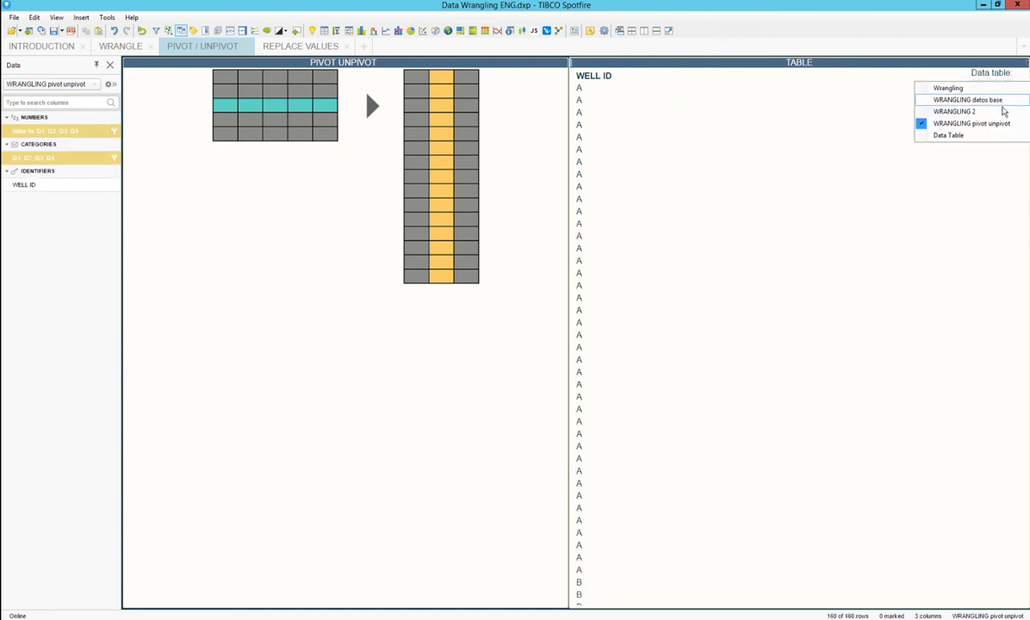
right_click(701, 220)
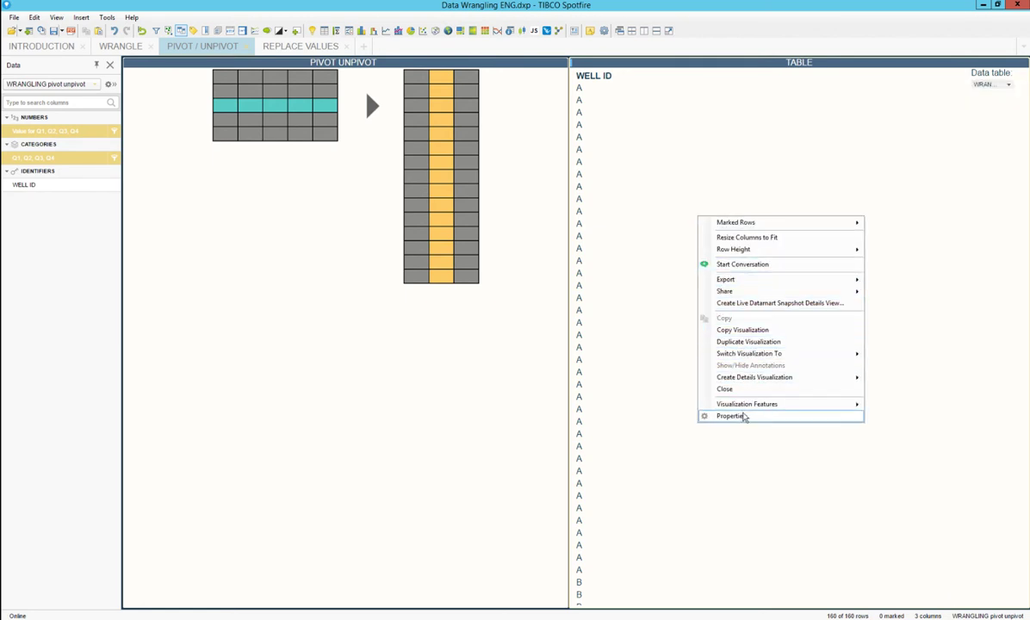
click(743, 416)
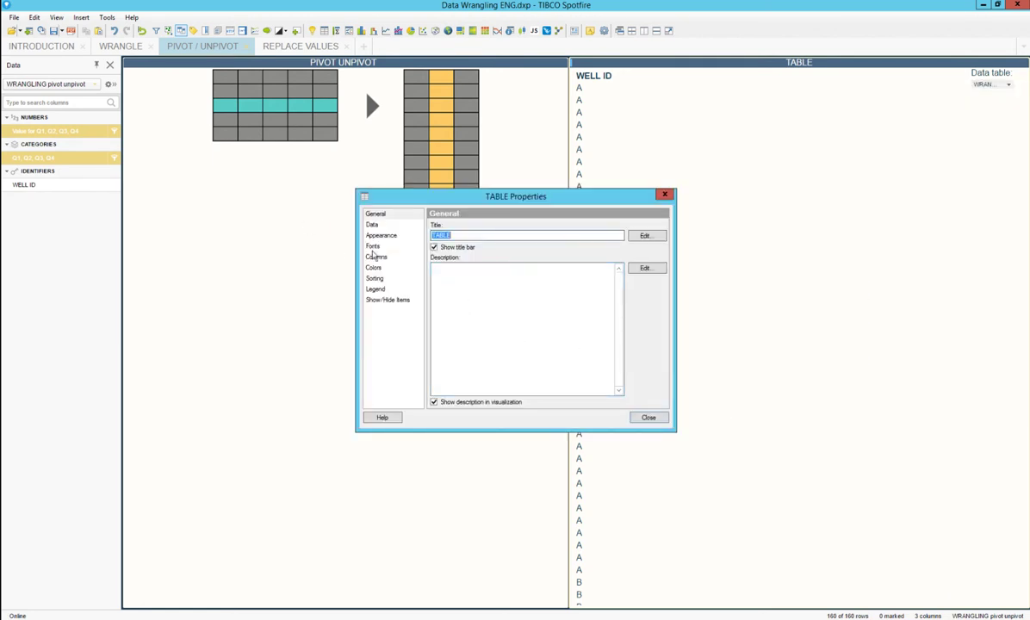
click(375, 257)
shift+click(493, 257)
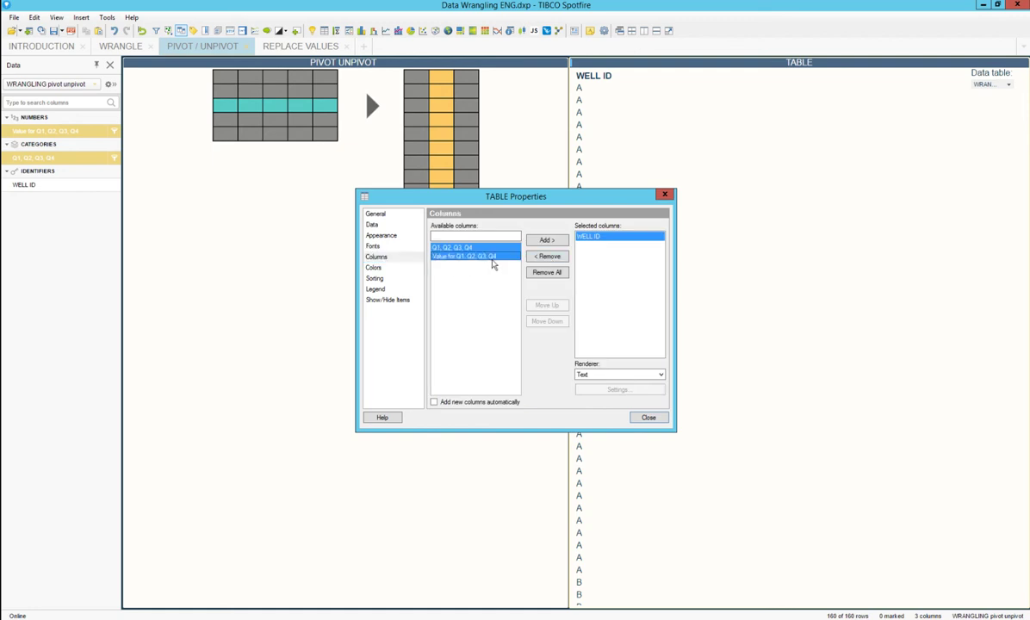
click(543, 242)
click(648, 417)
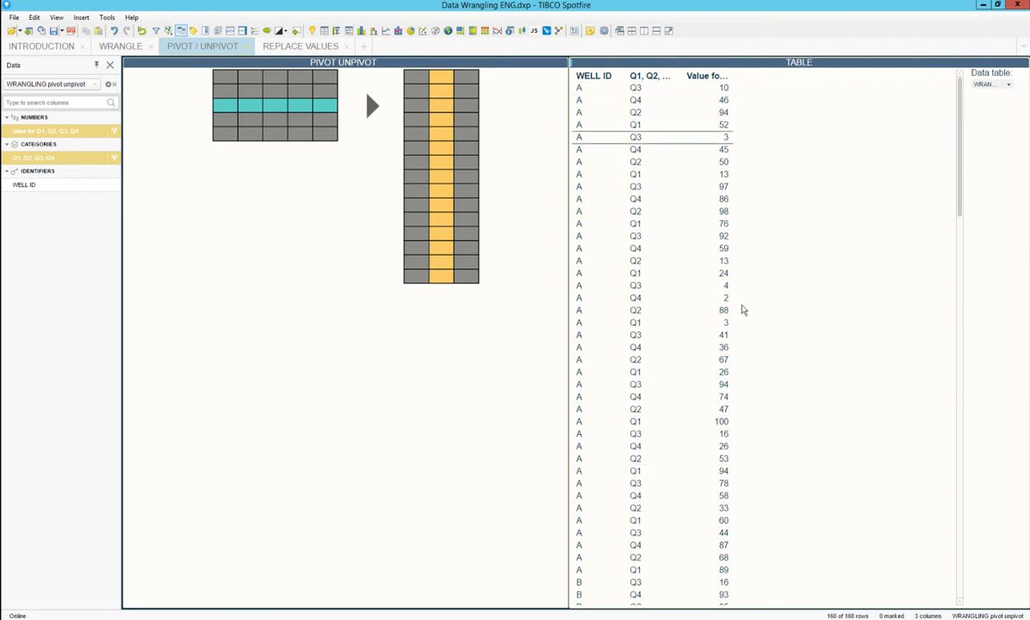
click(386, 31)
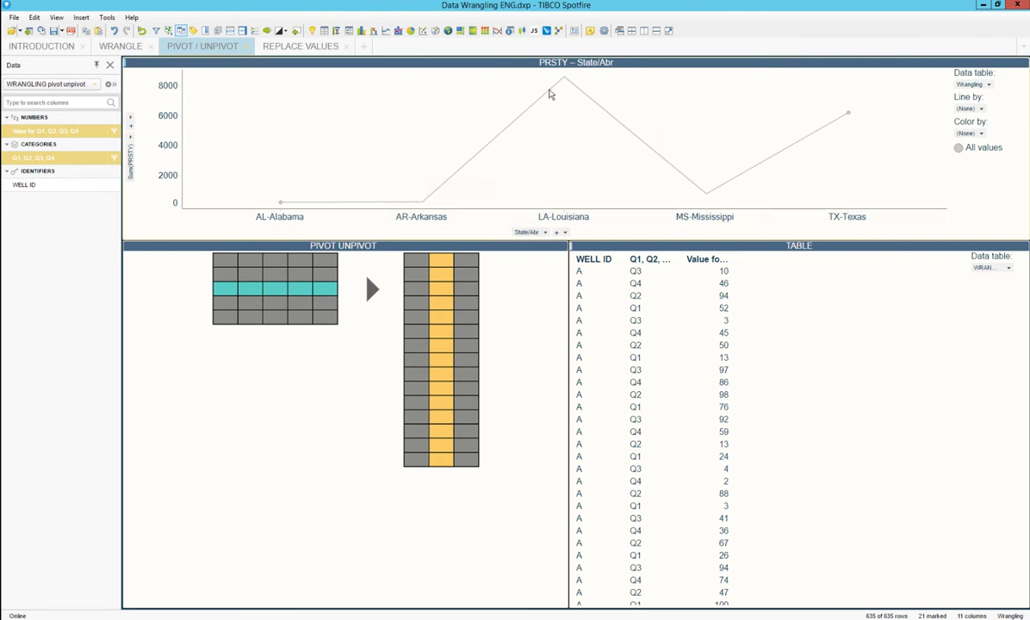
Step: On the Replace Values page, change the outlier Y value 400 to 40 for all occurrences
click(311, 44)
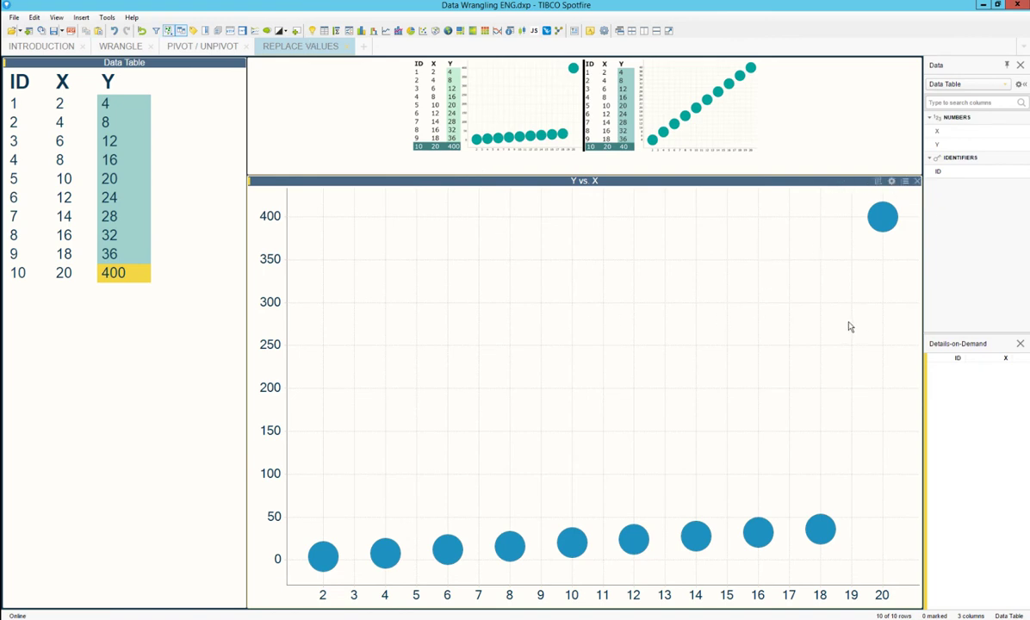
mouse_move(912, 217)
mouse_down()
mouse_move(924, 276)
mouse_move(907, 289)
mouse_up()
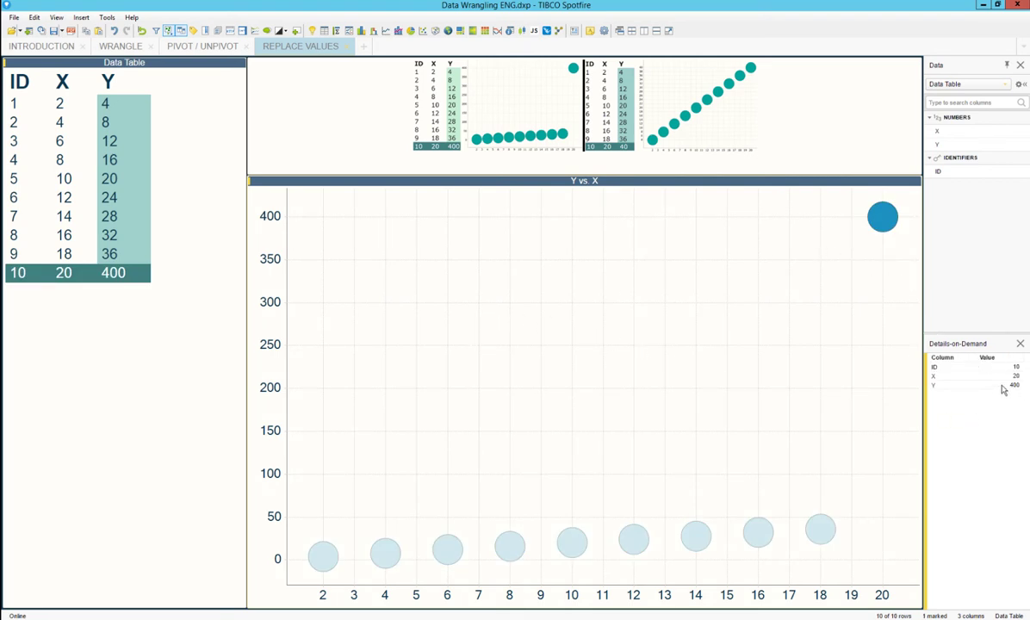
right_click(960, 387)
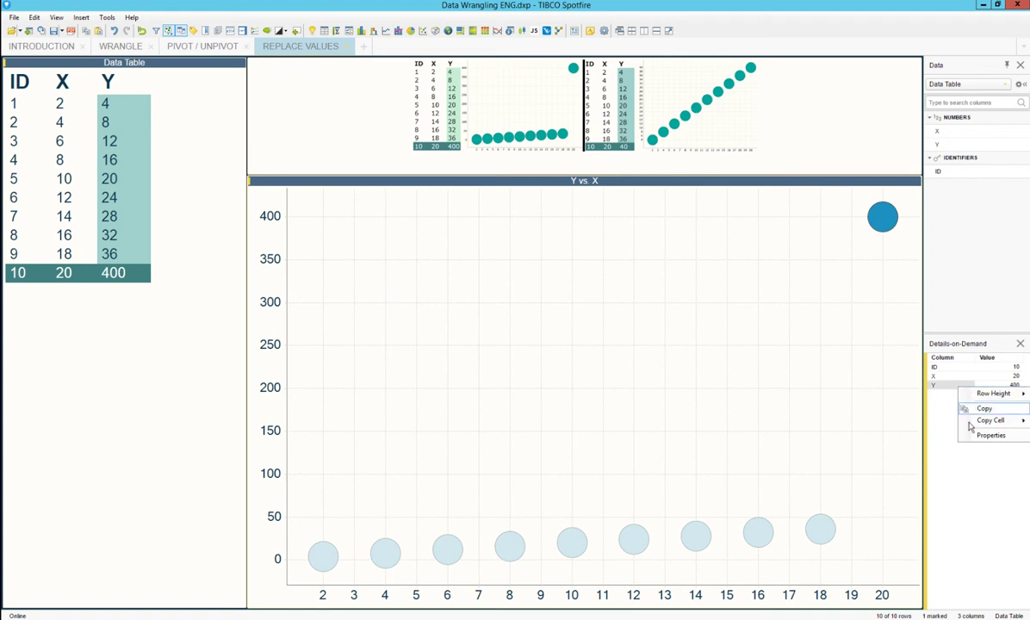
mouse_move(982, 421)
right_click(948, 384)
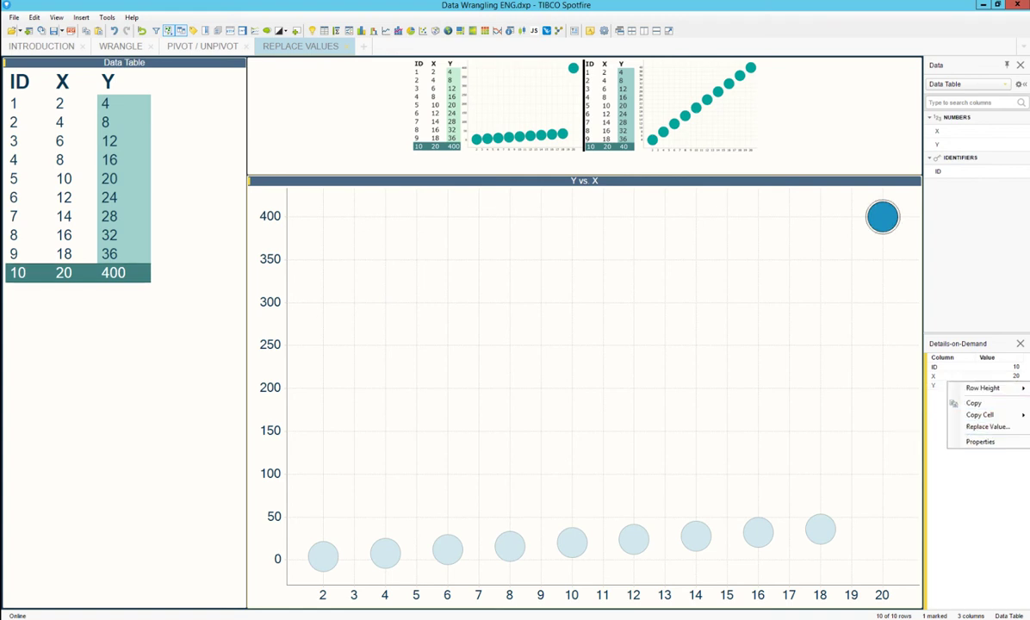
click(982, 430)
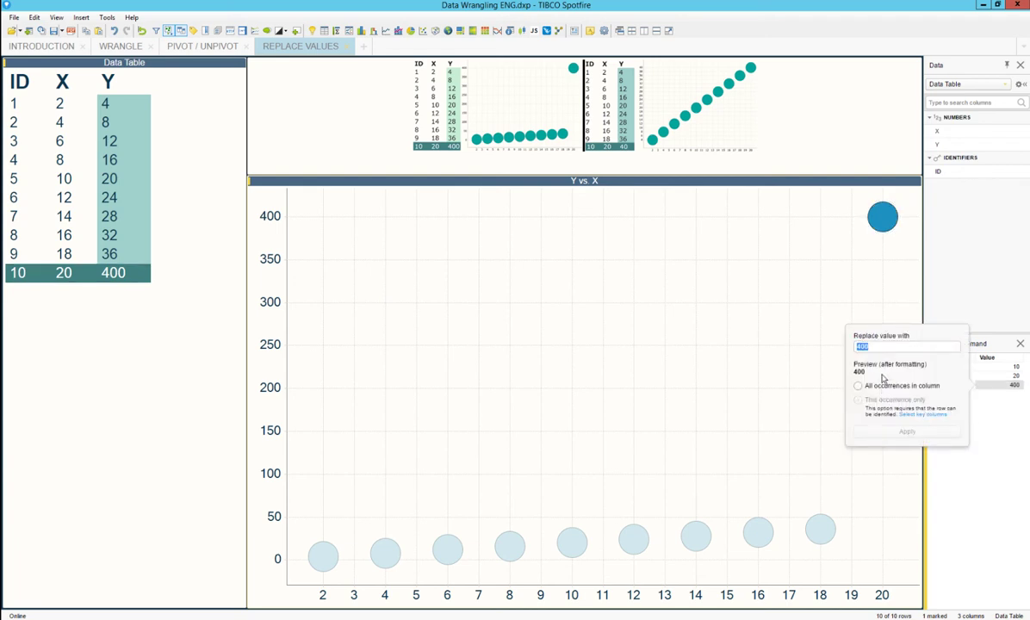
text(4)
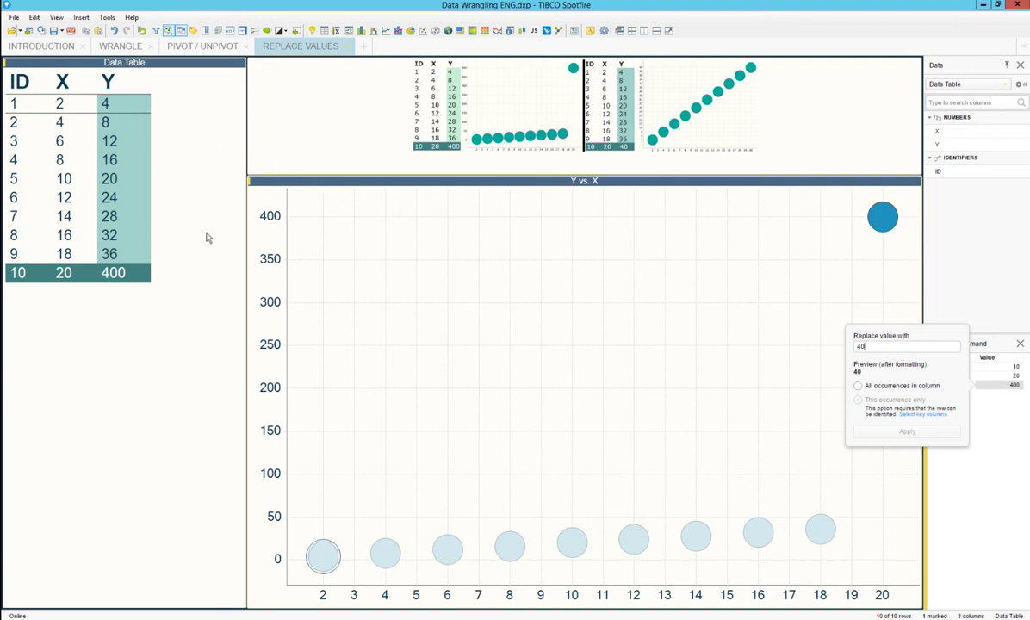
click(859, 386)
click(900, 432)
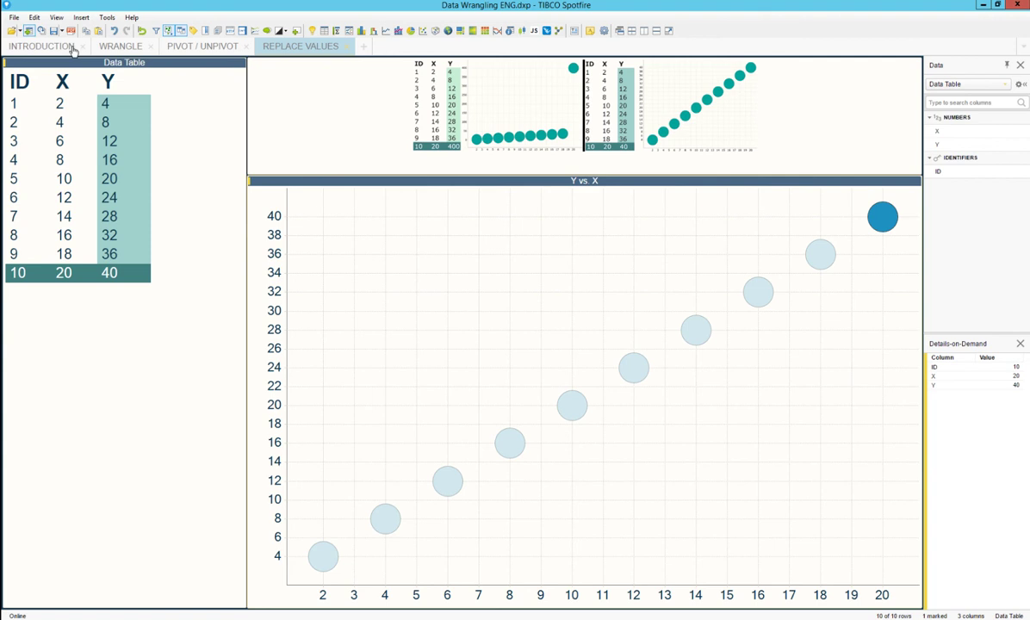
Step: Review the Wrangling table's Source Information transformation steps in Data Table Properties, then cancel
click(125, 47)
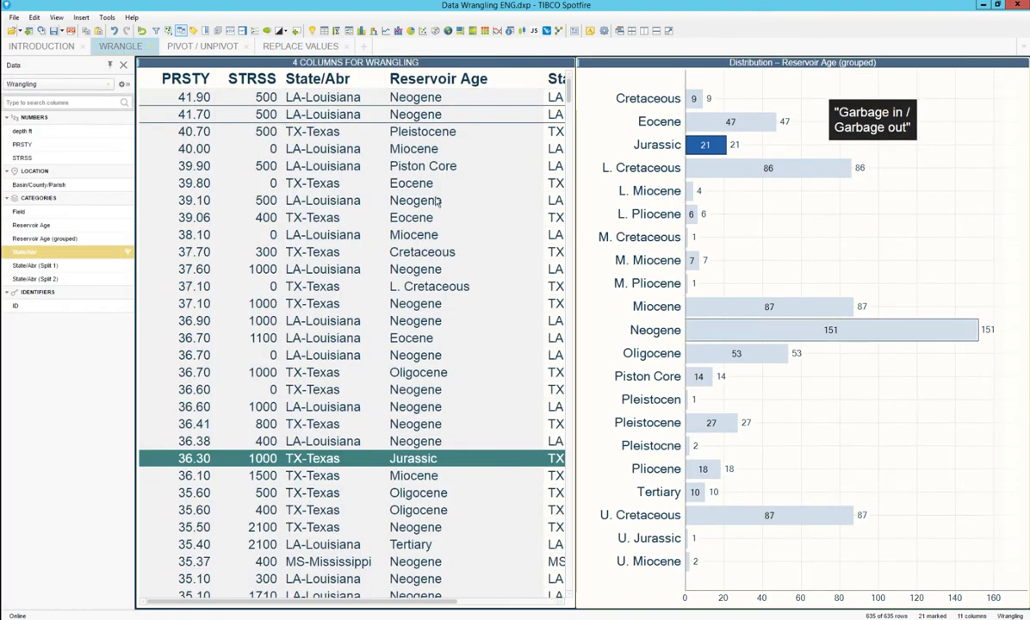
click(33, 17)
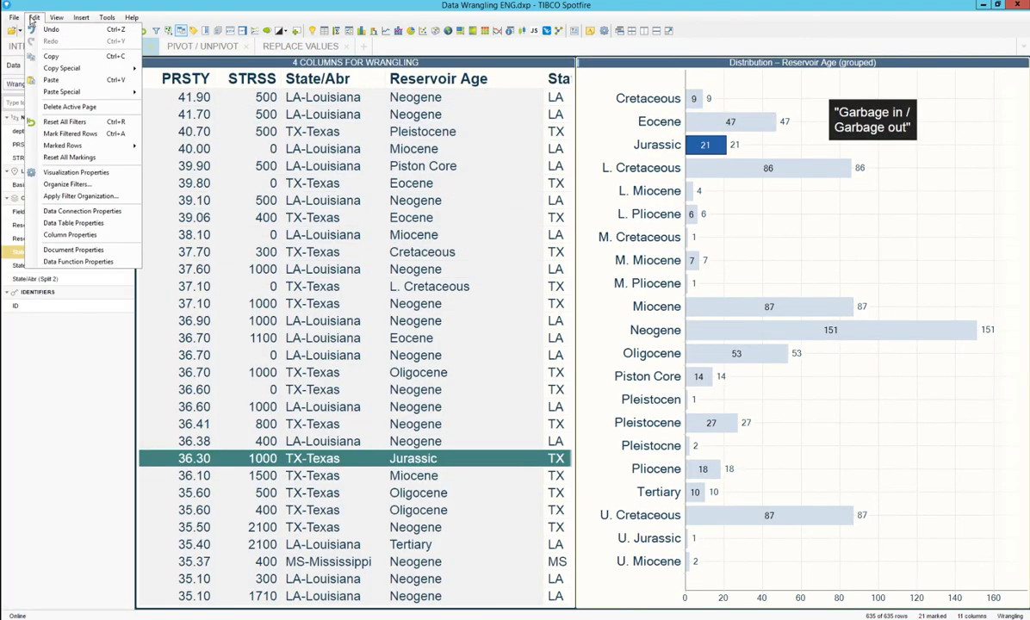
click(105, 224)
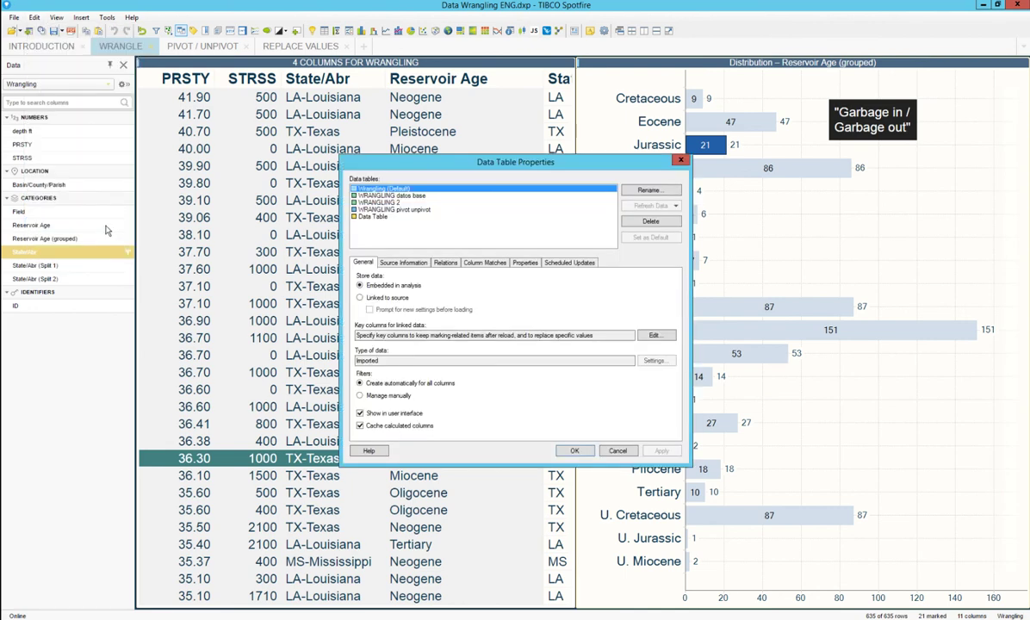
click(404, 263)
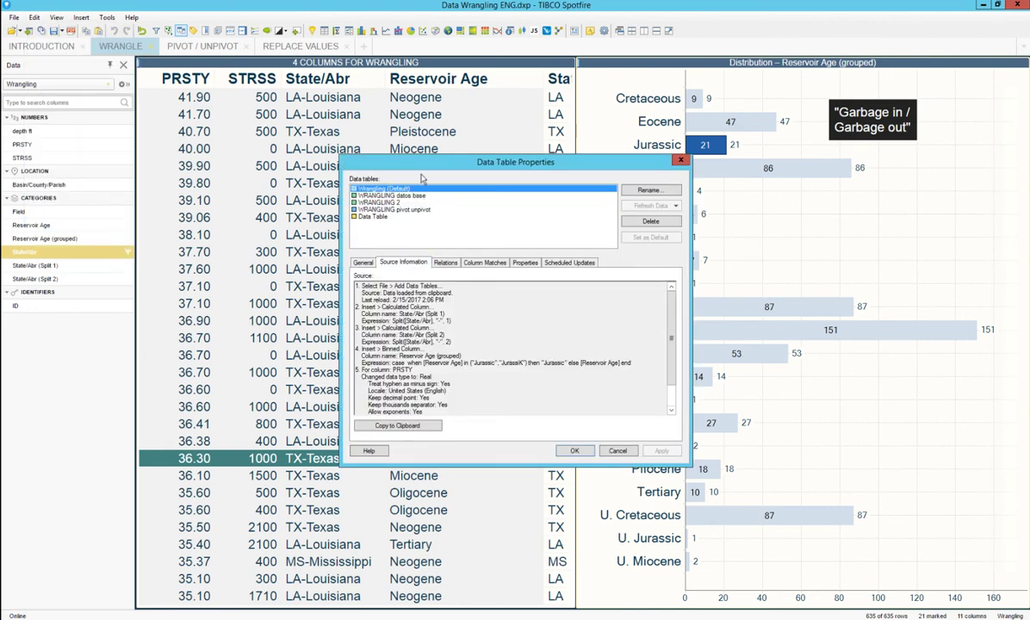
drag(422, 165, 318, 73)
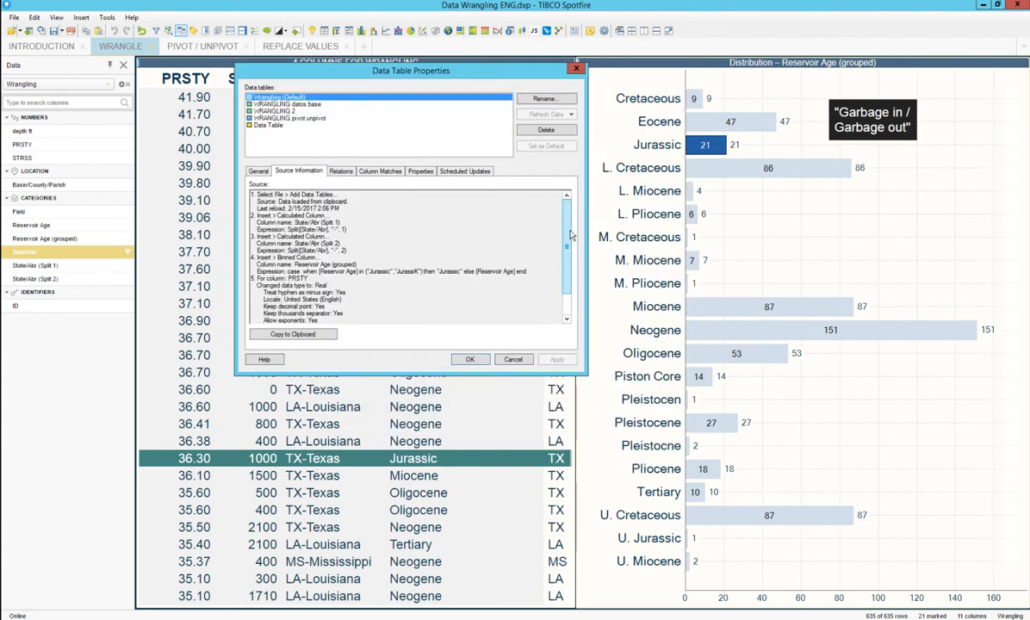
scroll(568, 235, down, 2)
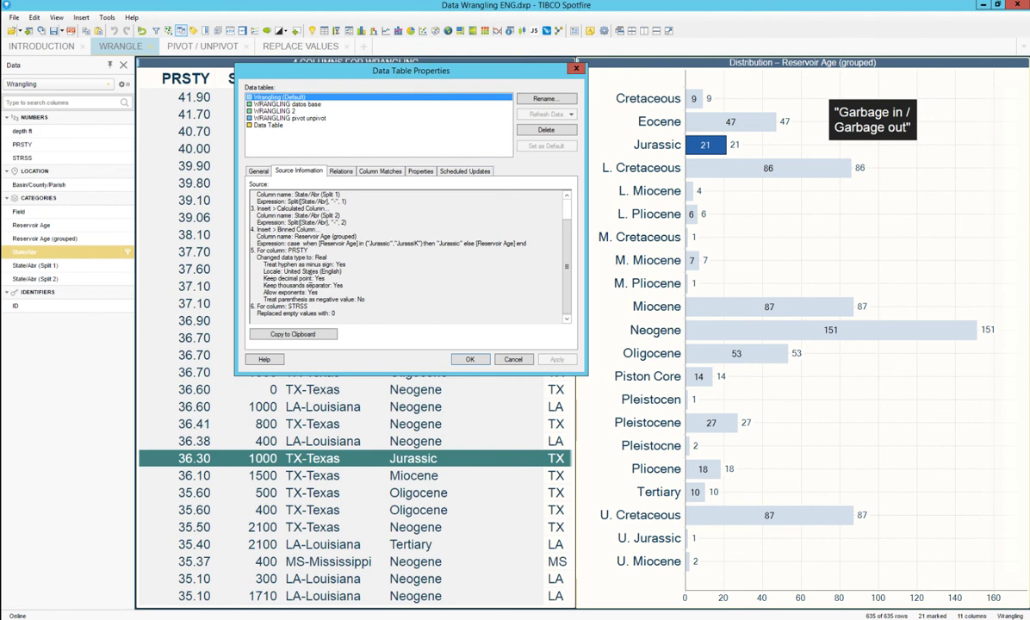
click(248, 170)
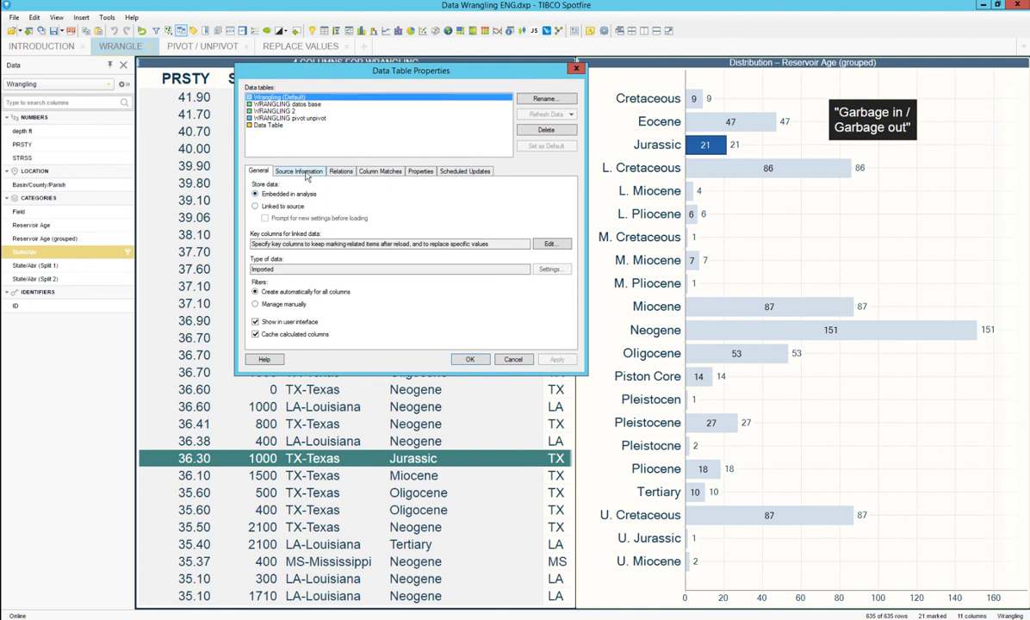
click(290, 169)
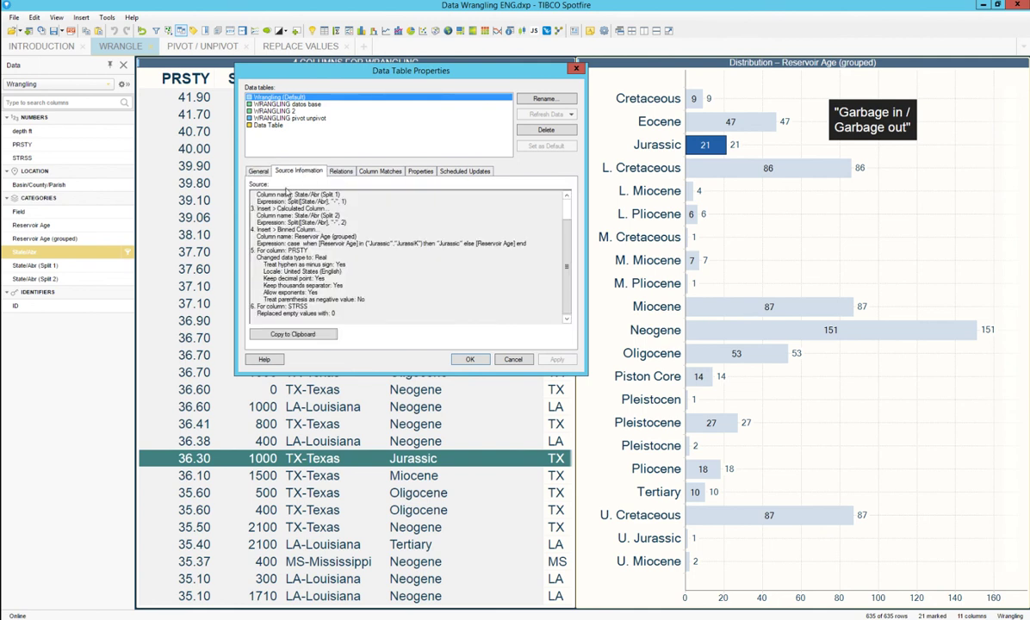
click(512, 359)
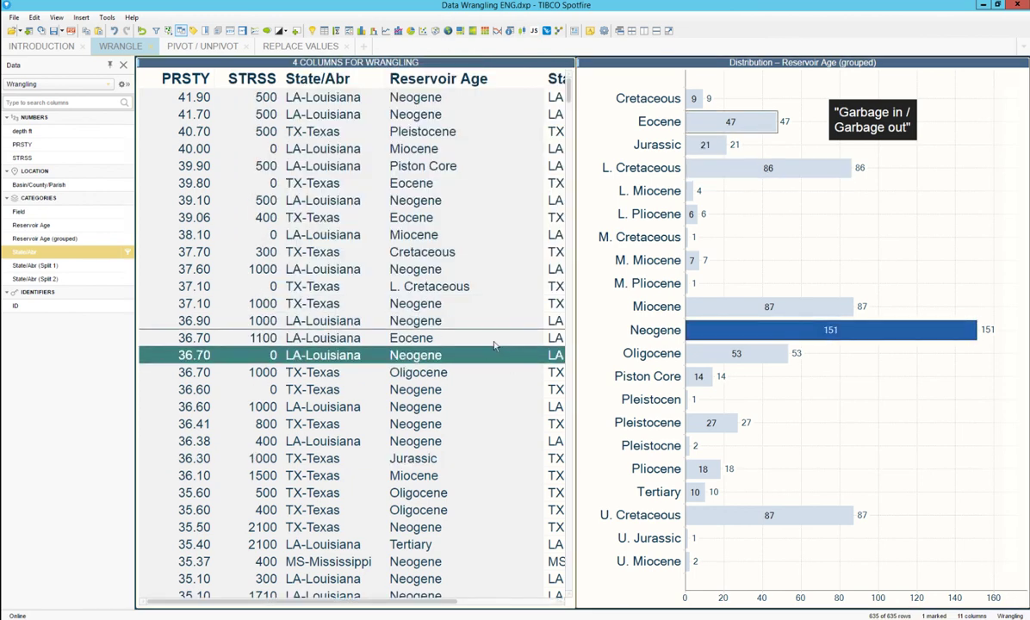